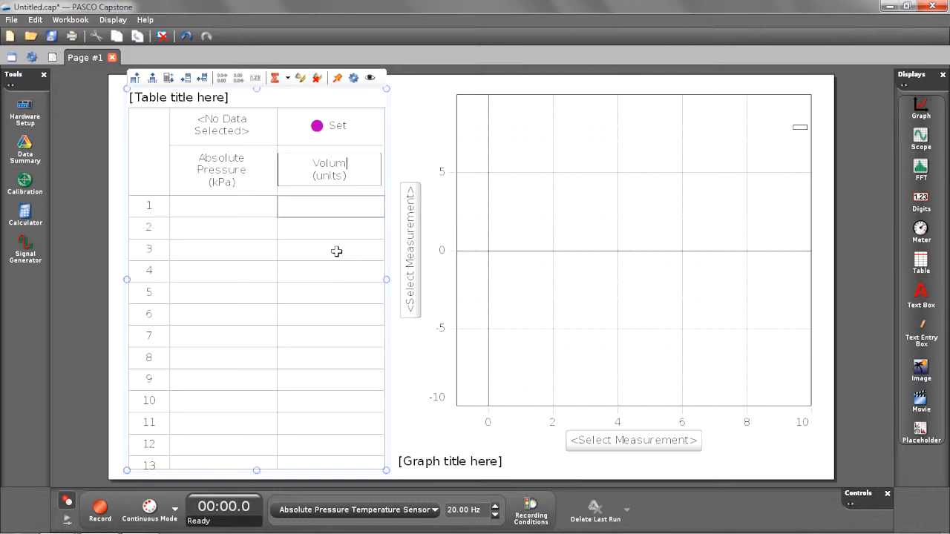
- Name the user-entered table column Volume and set its units to mL
text(L))
key(Return)
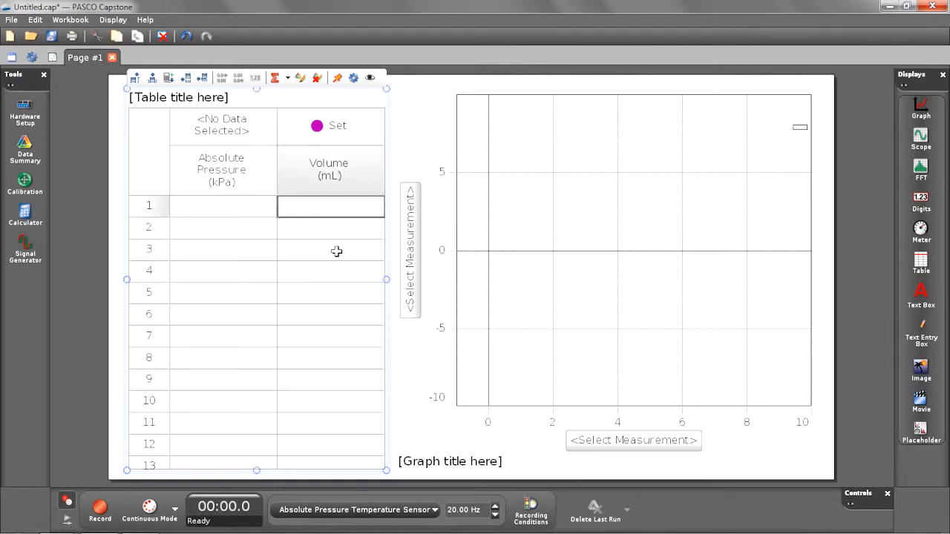
- Assign Absolute Pressure (kPa) to the graph's vertical axis and Volume (mL) to its horizontal axis
click(412, 271)
click(425, 356)
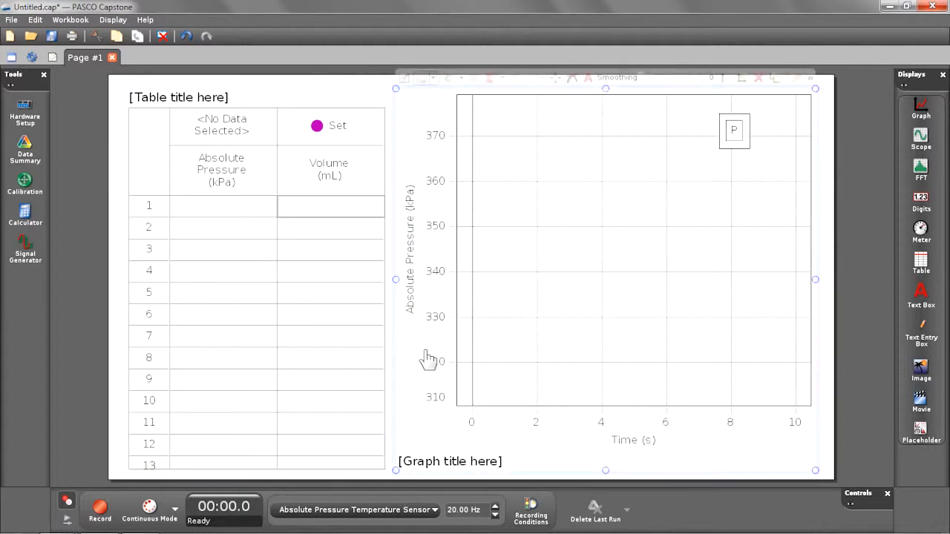
click(632, 440)
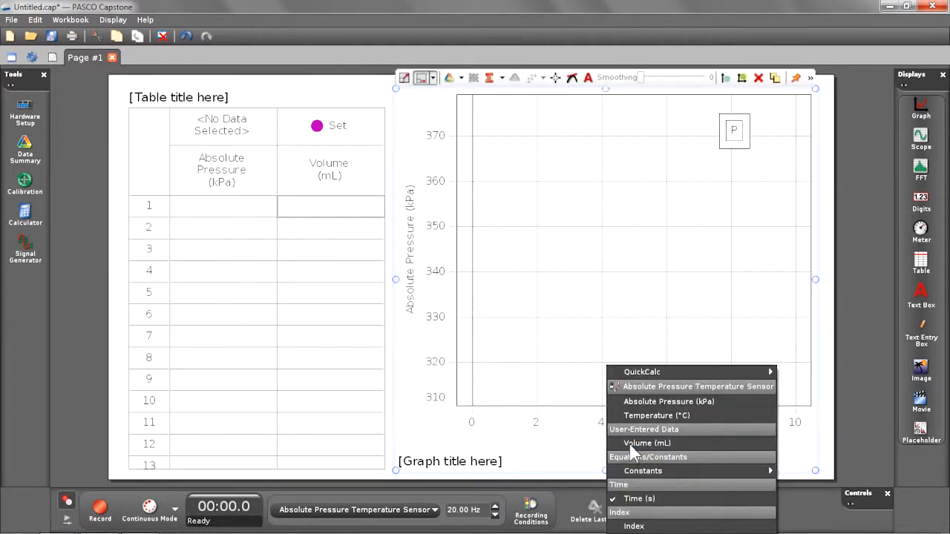
click(632, 444)
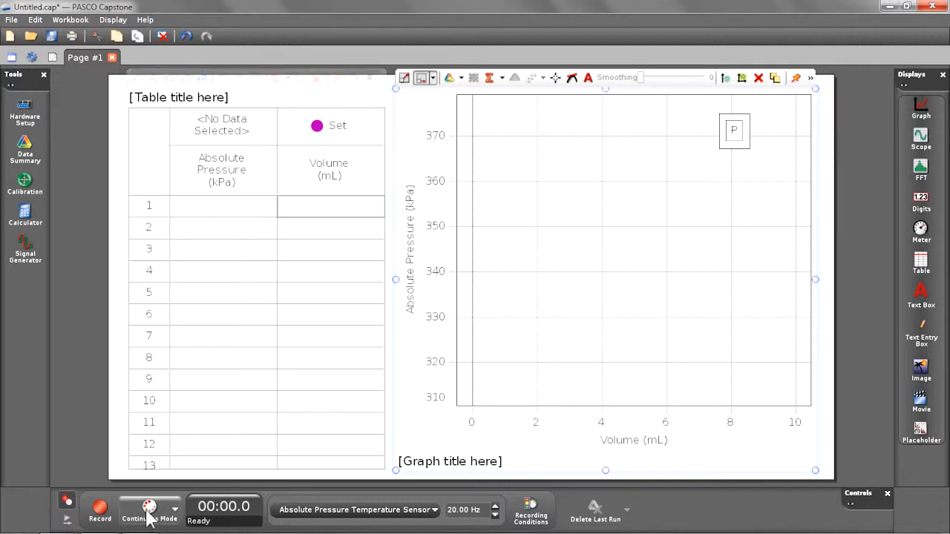
- Switch the sampling mode from continuous to Keep Mode and start recording
click(149, 512)
click(150, 511)
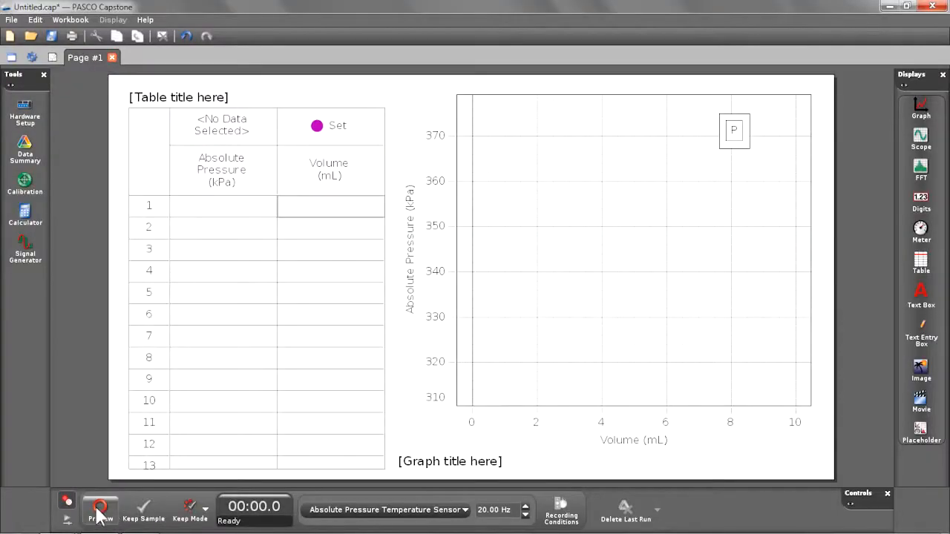
click(98, 509)
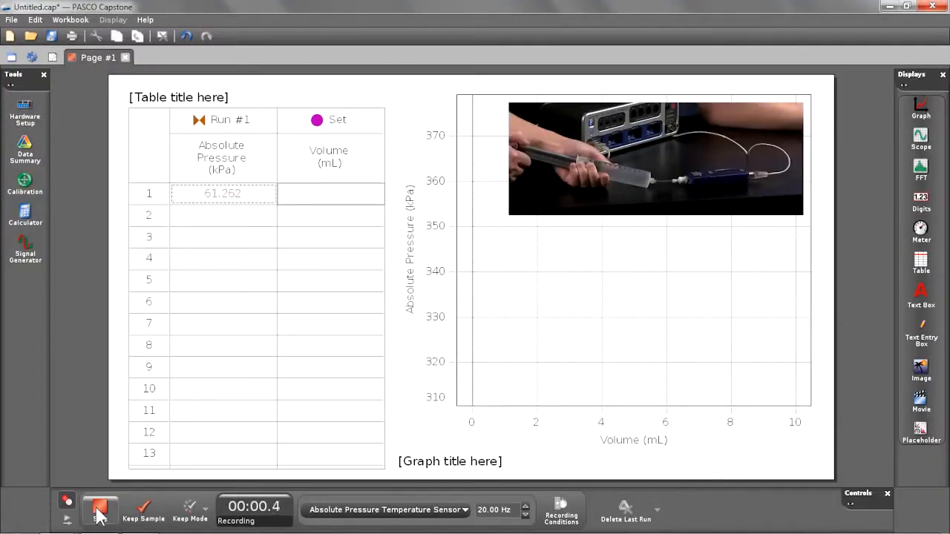
- Keep pressure samples for rows 1 and 2, entering volumes of 60 and 55 mL
click(142, 512)
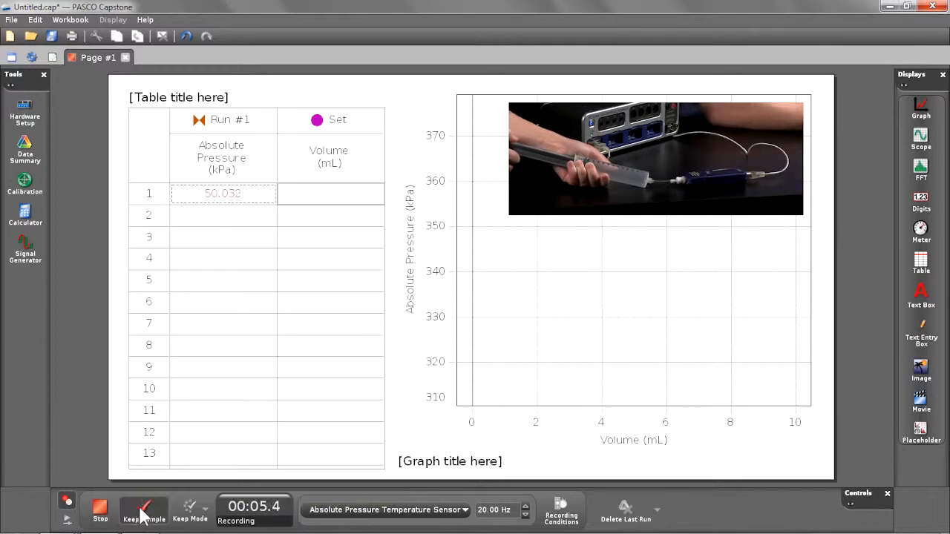
click(319, 197)
text(60)
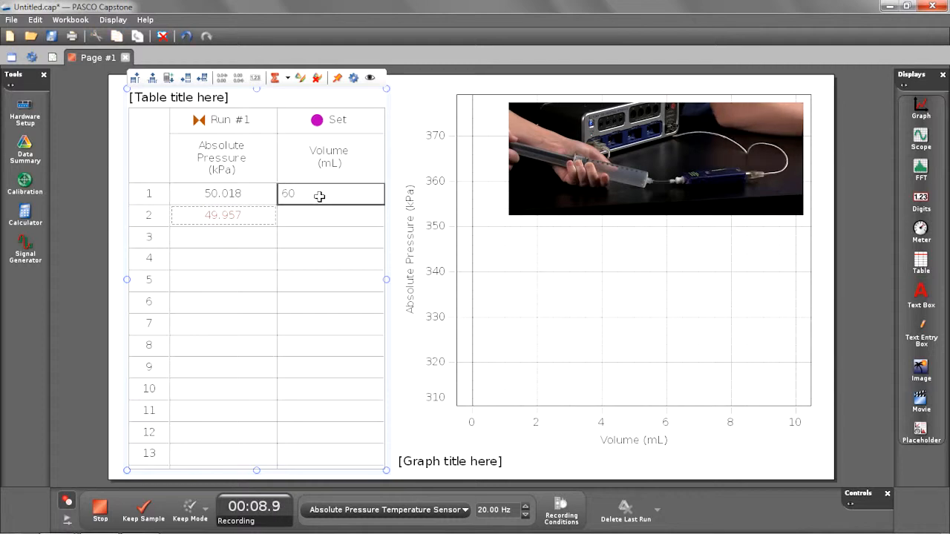
key(Return)
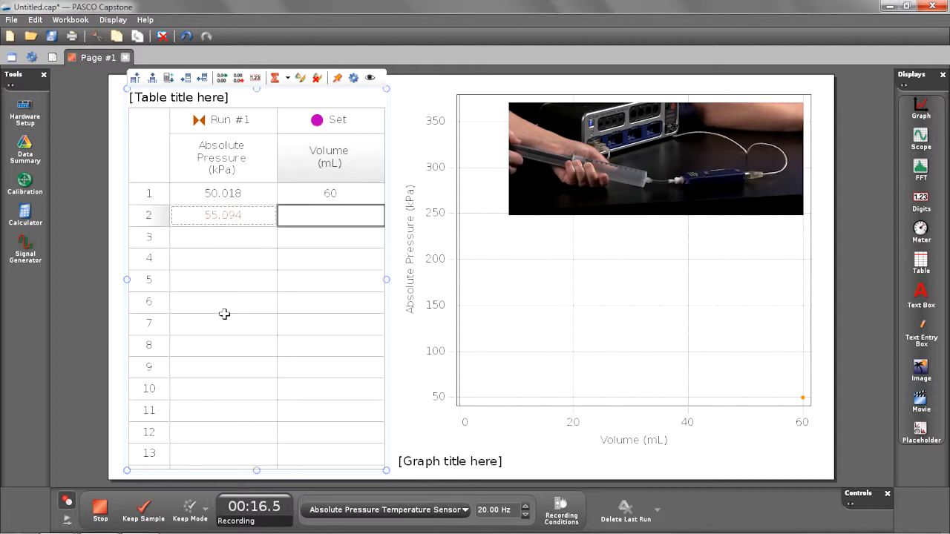
click(143, 509)
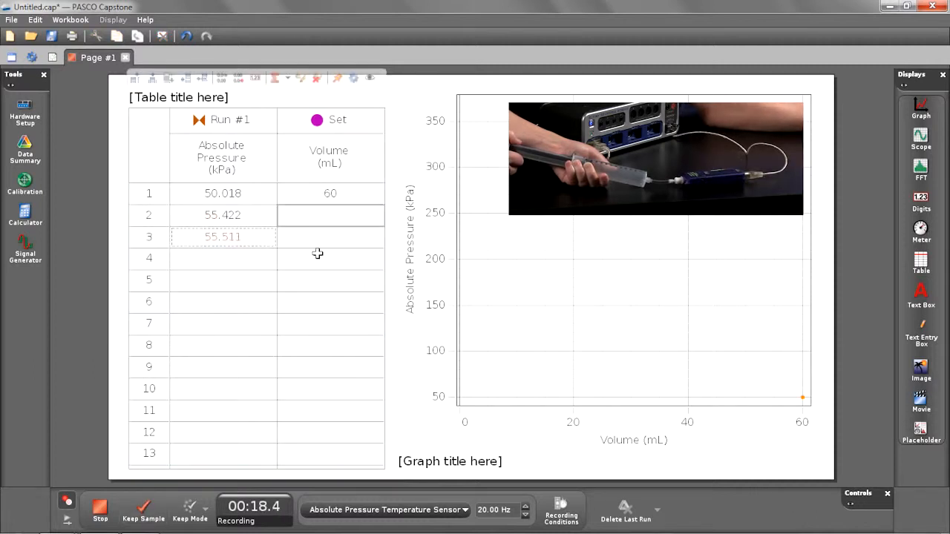
click(314, 218)
text(55)
key(Return)
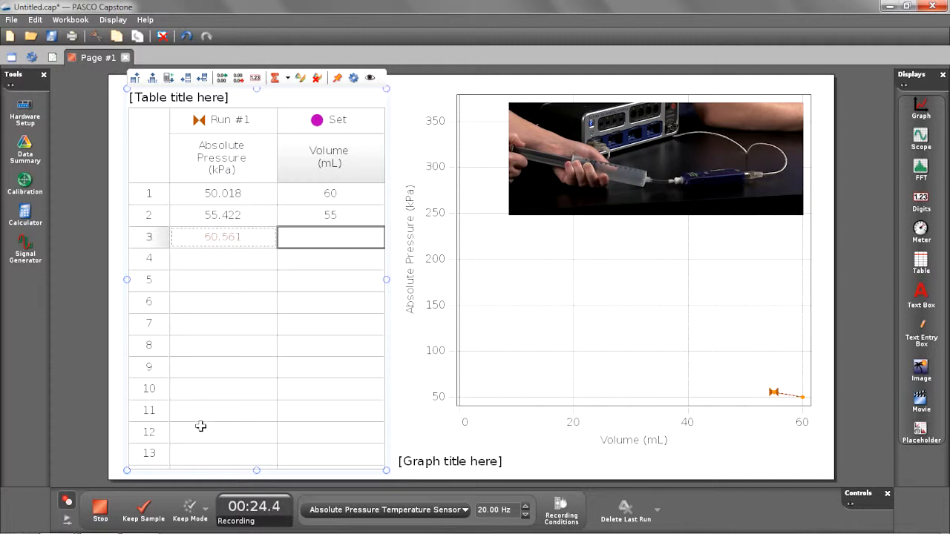
- Keep pressure samples for rows 3 and 4, entering volumes of 50 and 45 mL
click(134, 512)
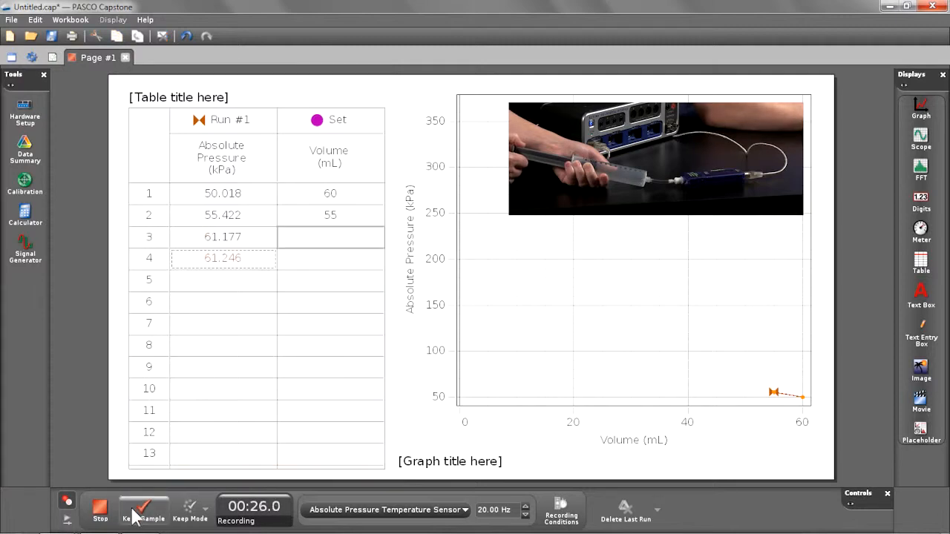
click(364, 239)
text(50)
key(Return)
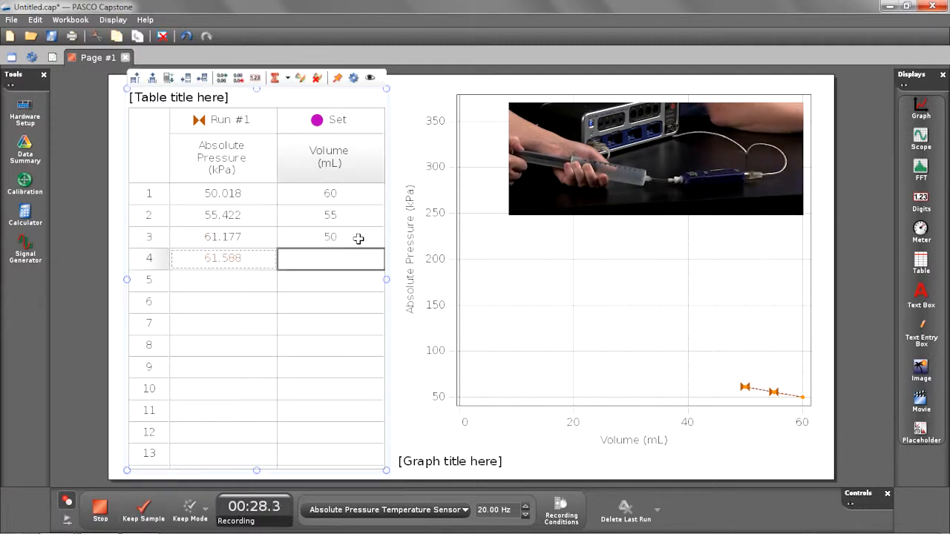
click(149, 512)
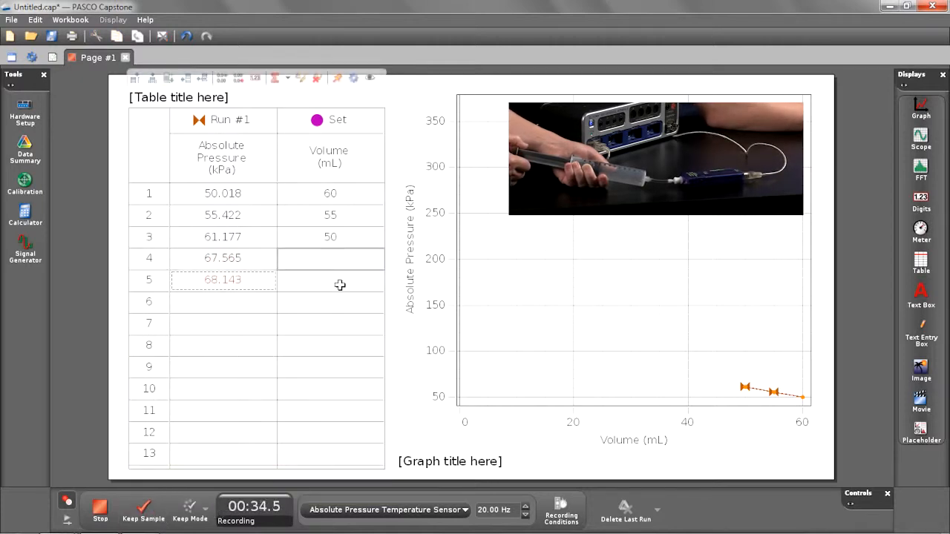
click(337, 260)
text(45)
key(Return)
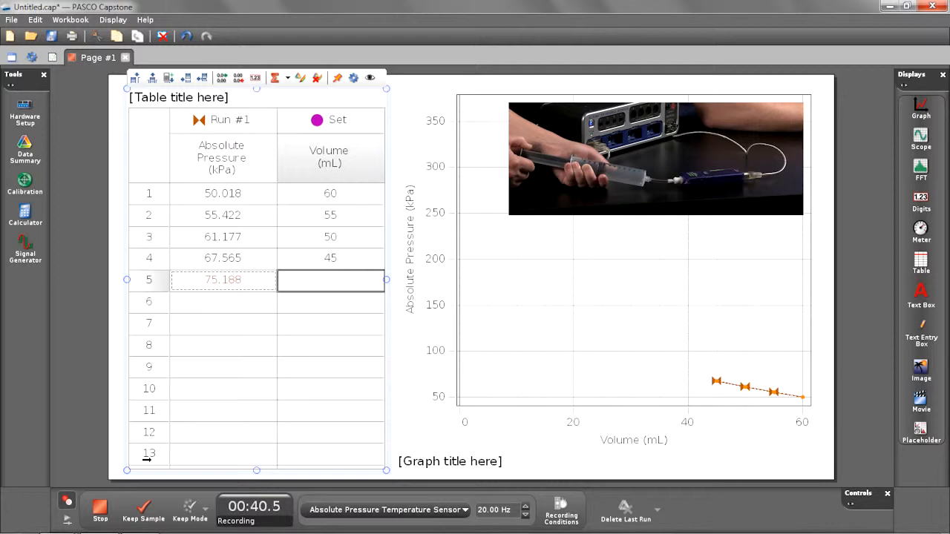
- Keep pressure samples for rows 5 and 6, entering volumes of 40 and 35 mL
click(142, 511)
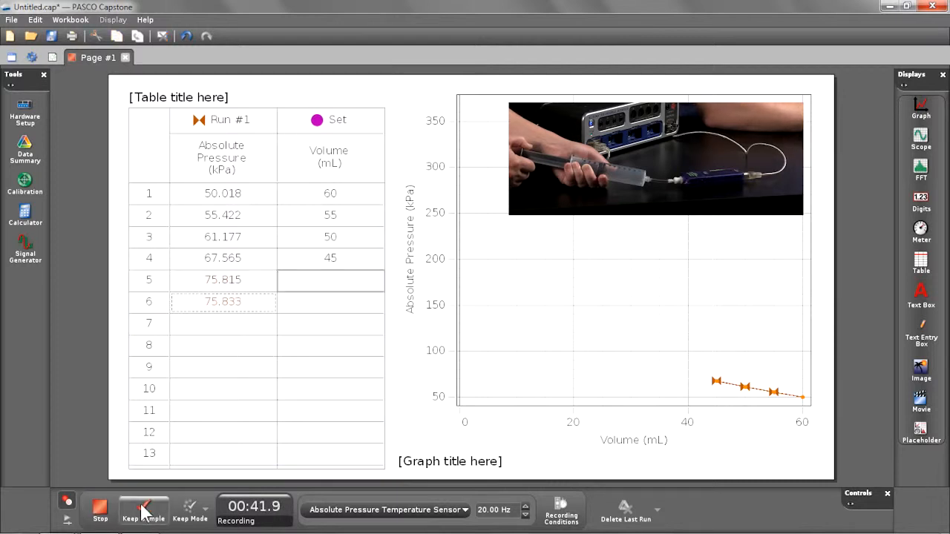
click(338, 280)
text(40)
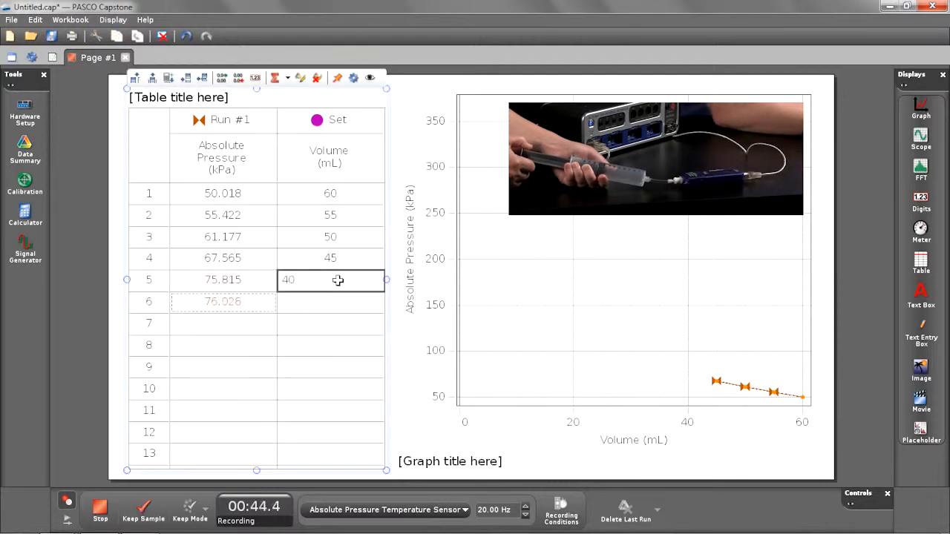
key(Return)
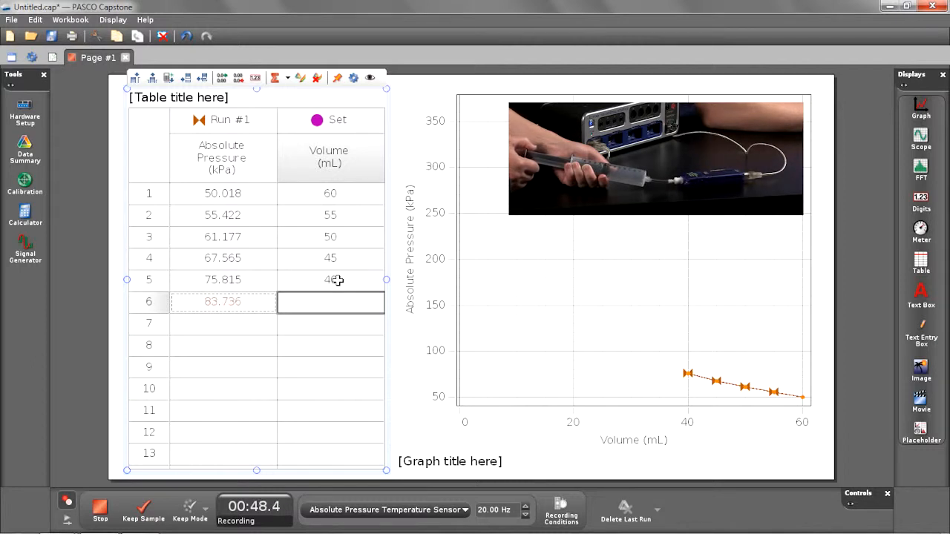
click(147, 511)
text(35)
key(Return)
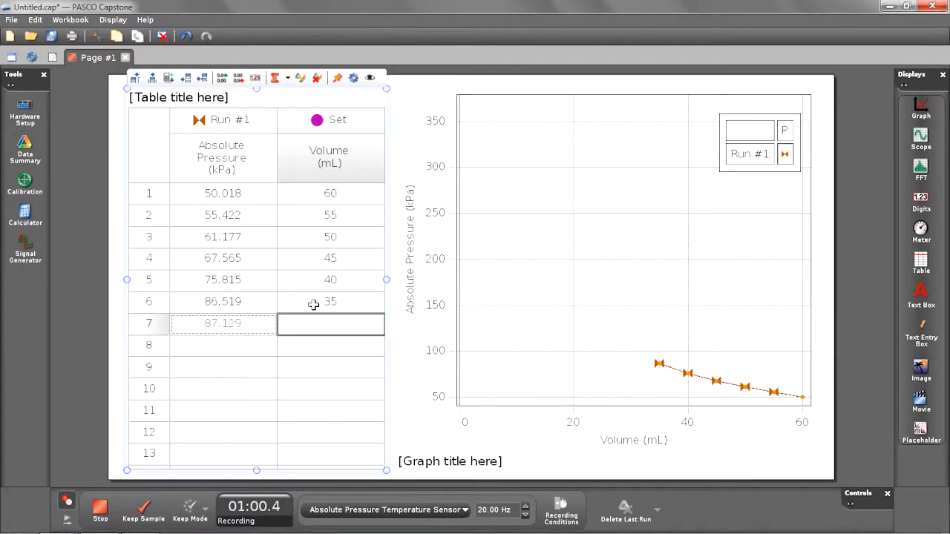
- Keep a pressure sample for row 7 with a volume of 30 mL, and retake that row's pressure reading
click(143, 511)
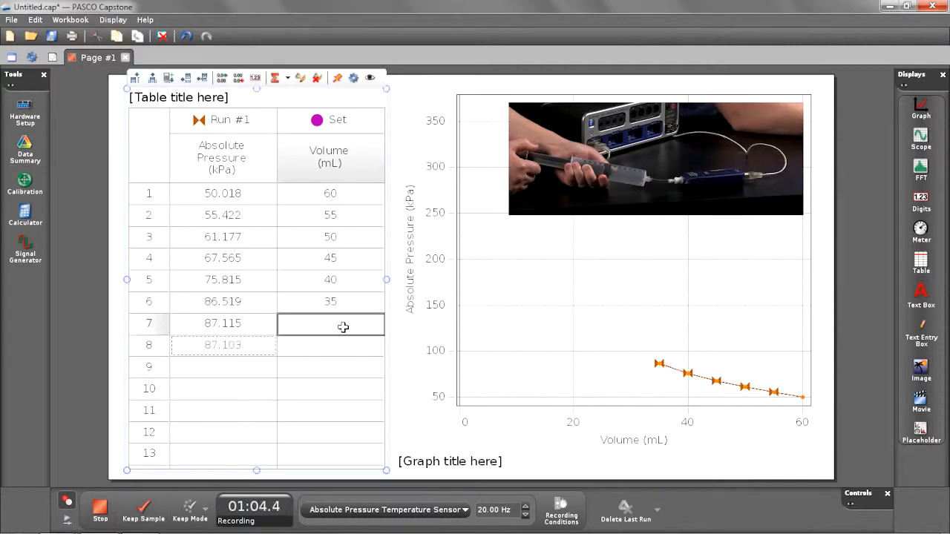
text(30)
key(Return)
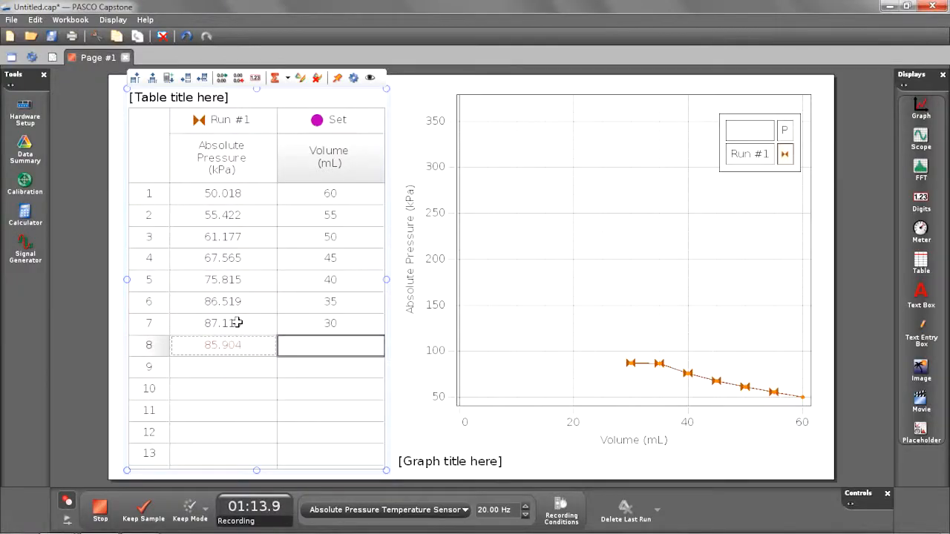
click(237, 323)
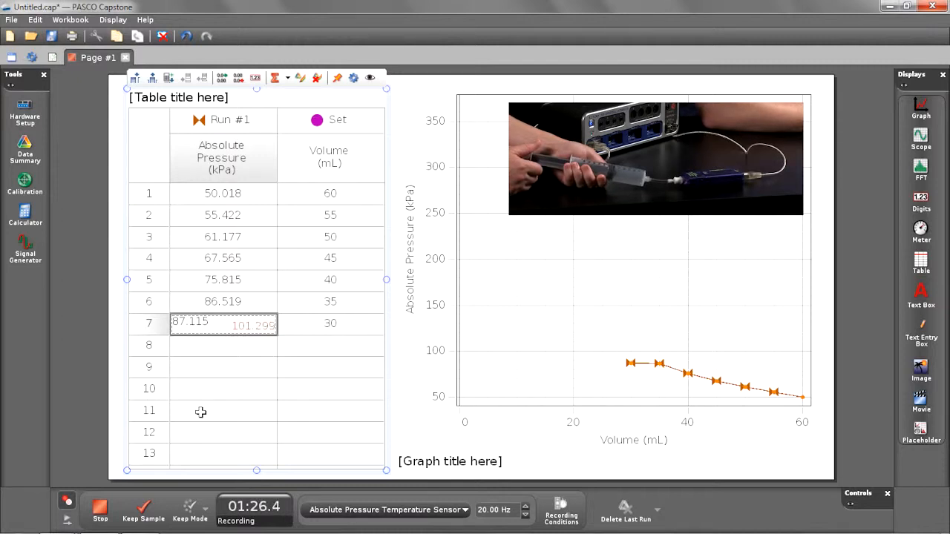
click(145, 511)
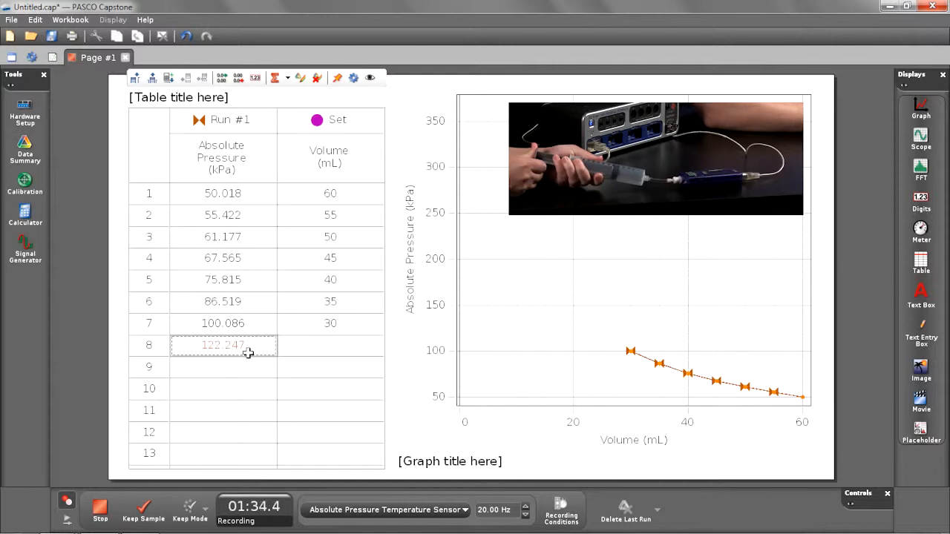
- Keep pressure samples for rows 8 and 9, entering volumes of 25 and 20 mL
click(143, 508)
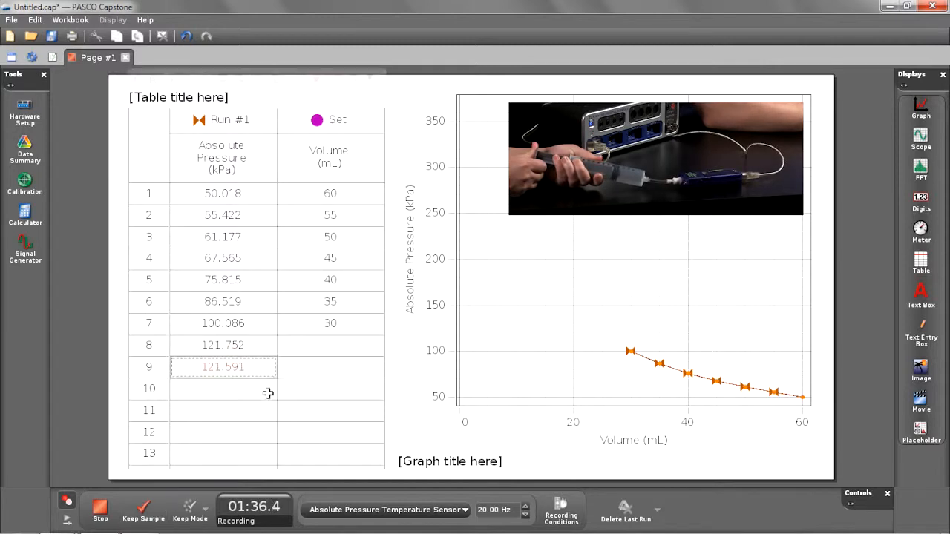
click(324, 344)
text(2)
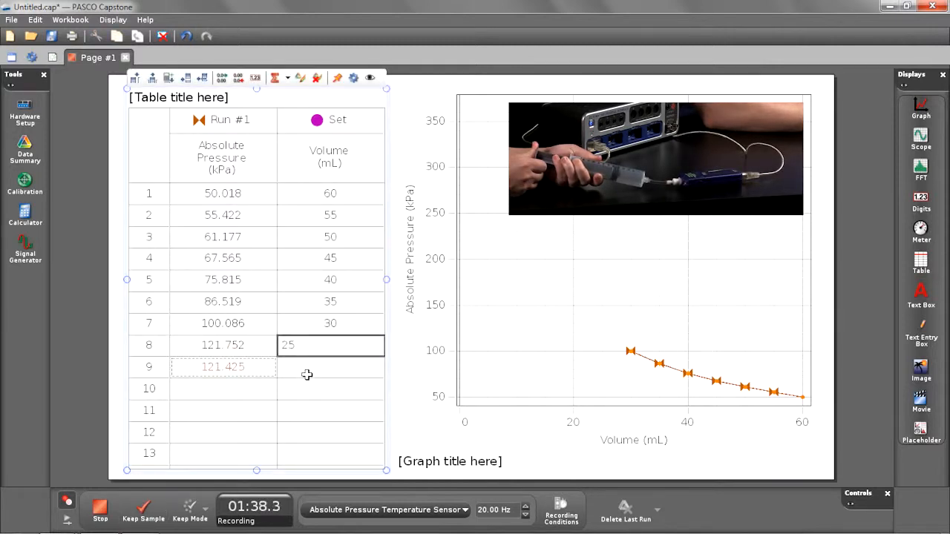
text(5)
key(Return)
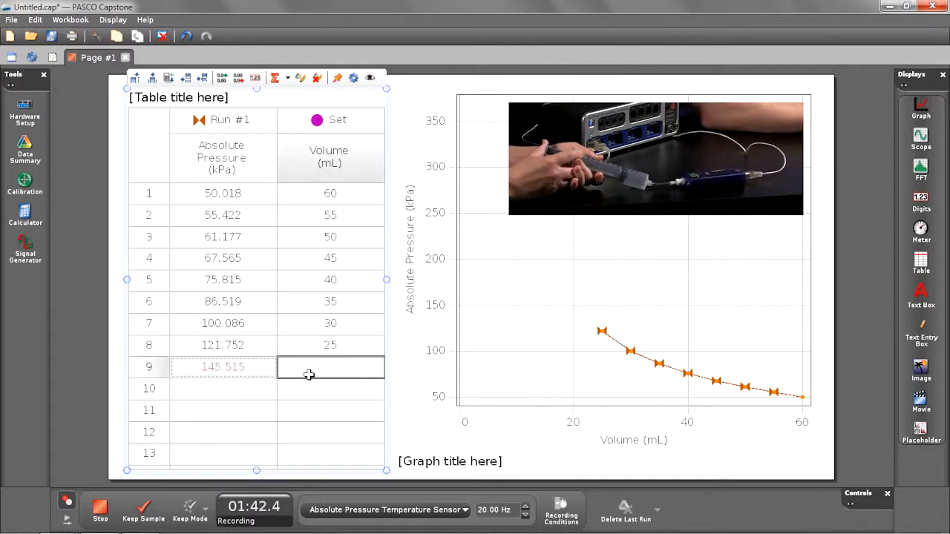
click(151, 510)
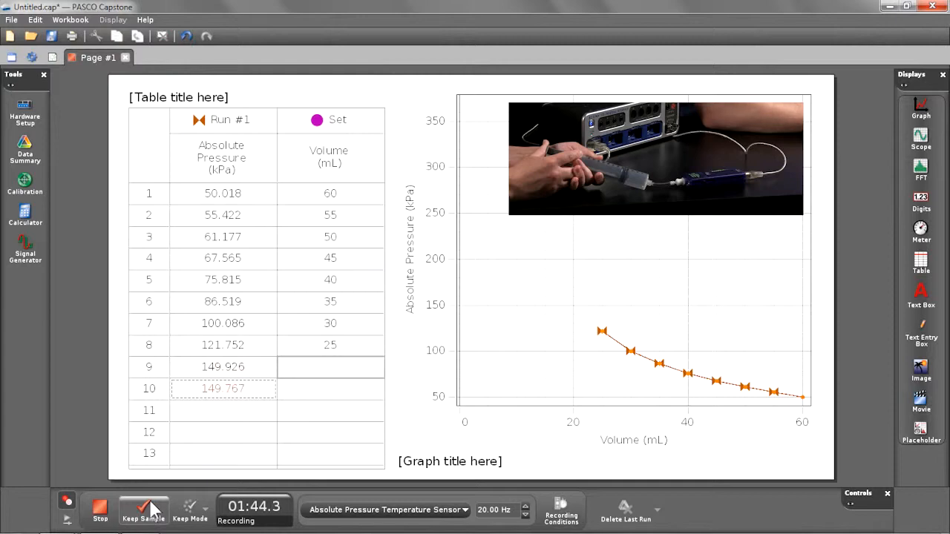
click(316, 372)
text(20)
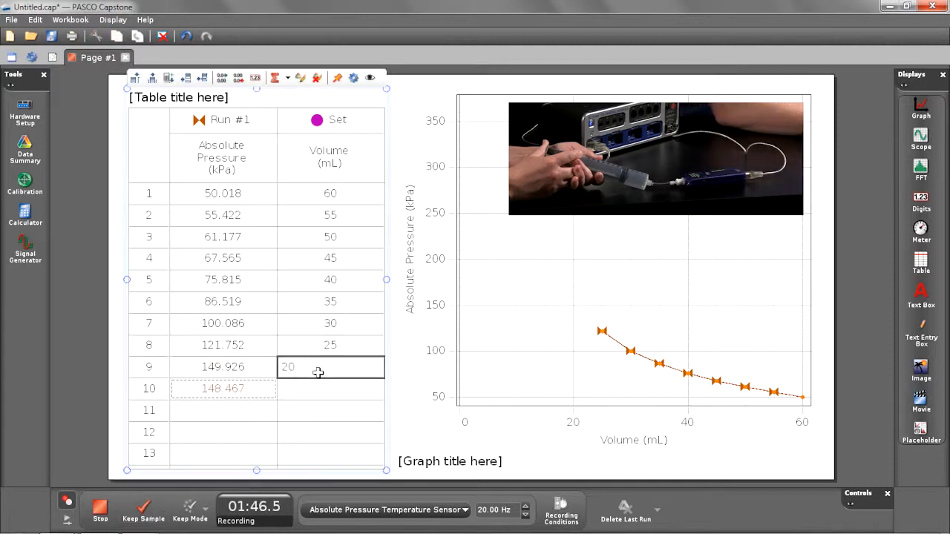
key(Return)
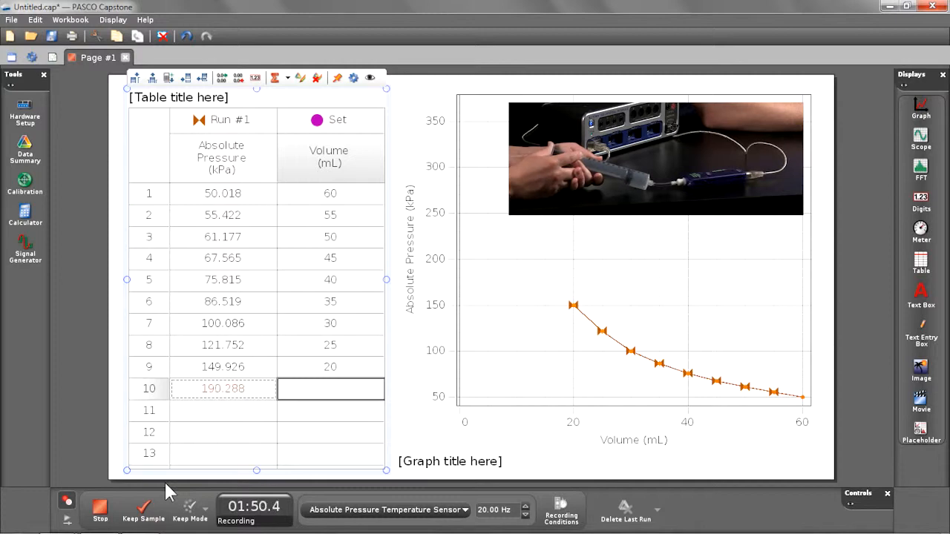
- Keep the row 10 pressure sample with a volume of 15 mL and stop recording
click(143, 513)
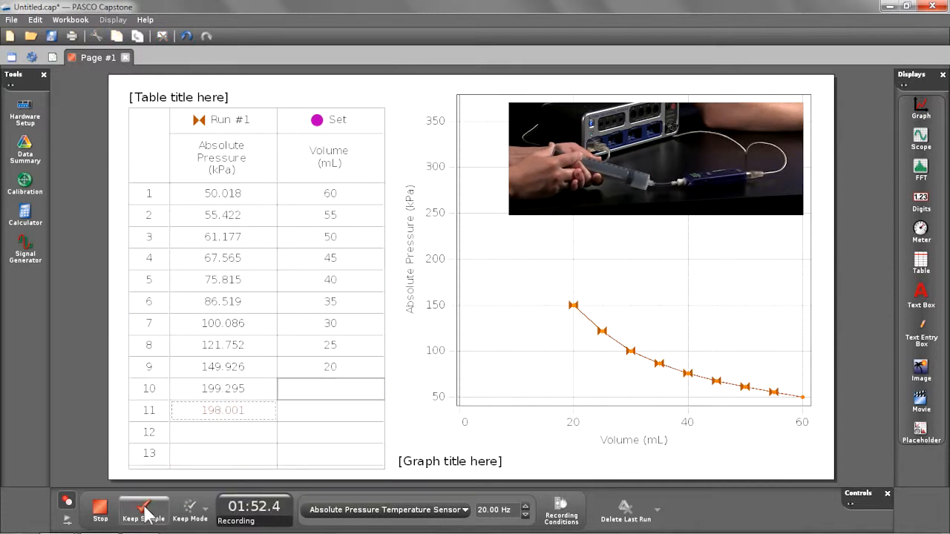
text(15)
key(Return)
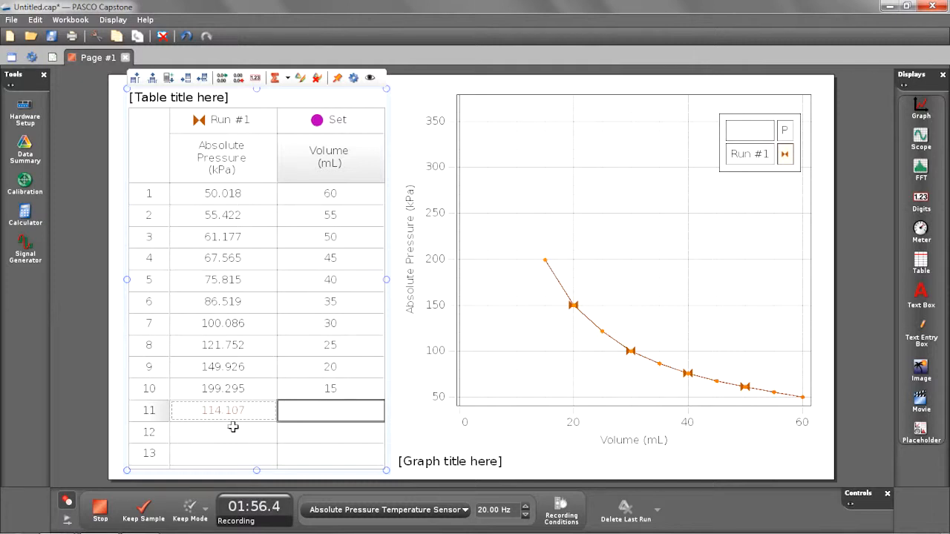
click(101, 508)
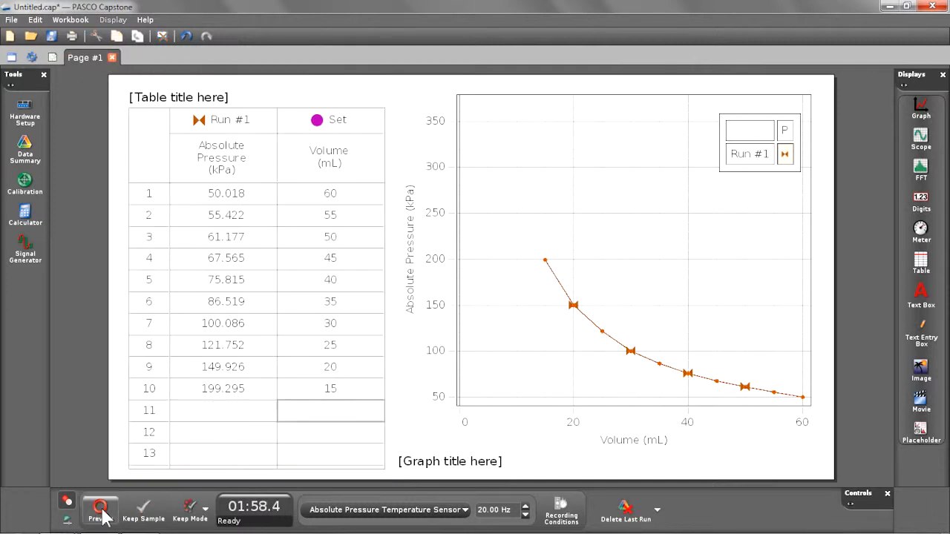
- Scale the graph axes to fit the data and apply an Inverse curve fit to the pressure-volume run
mouse_move(447, 269)
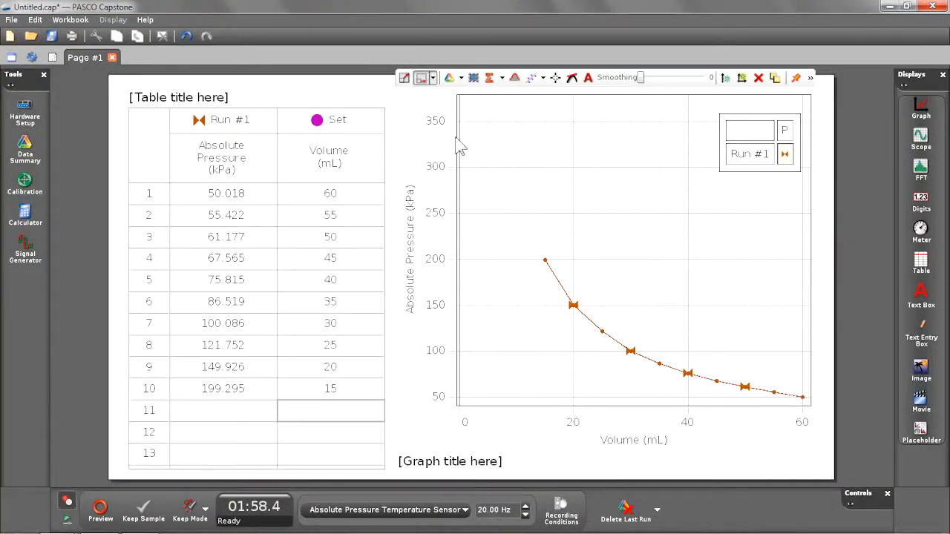
click(402, 80)
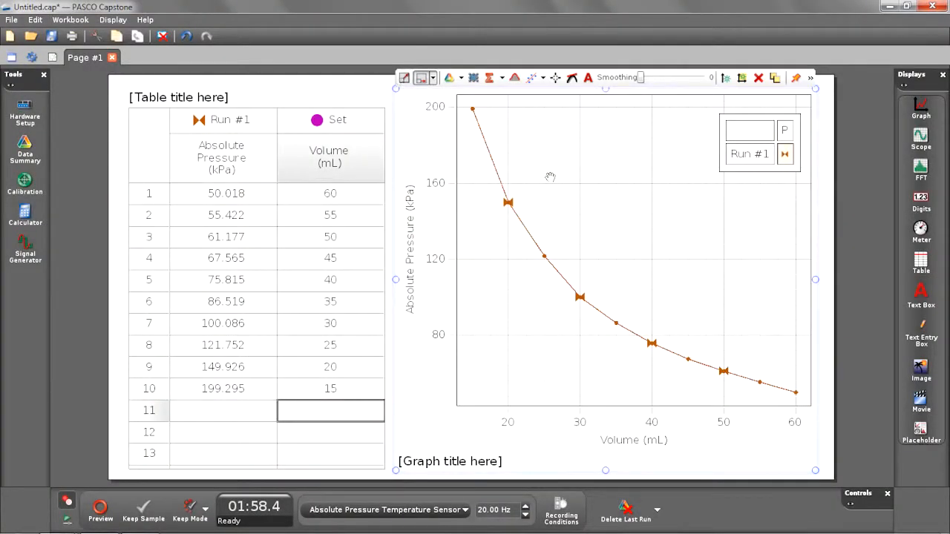
click(544, 78)
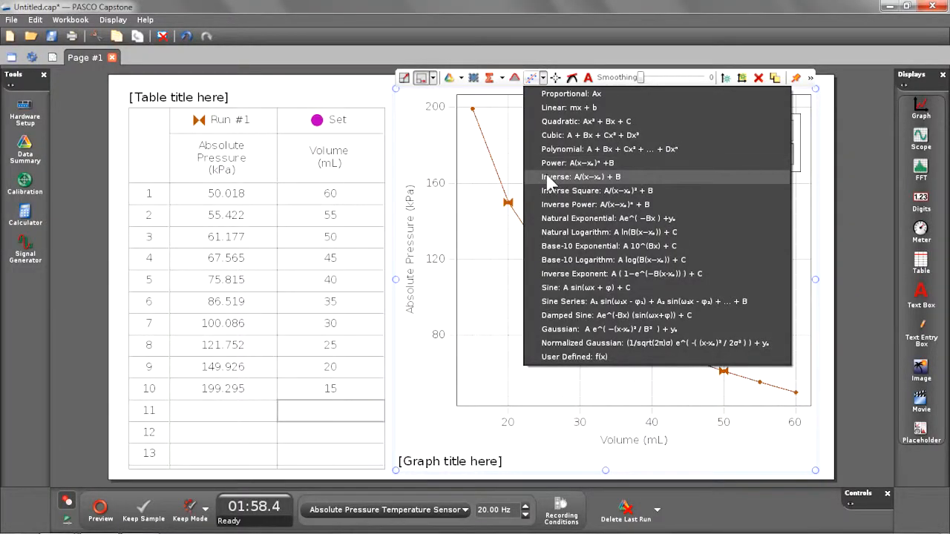
click(549, 179)
click(481, 224)
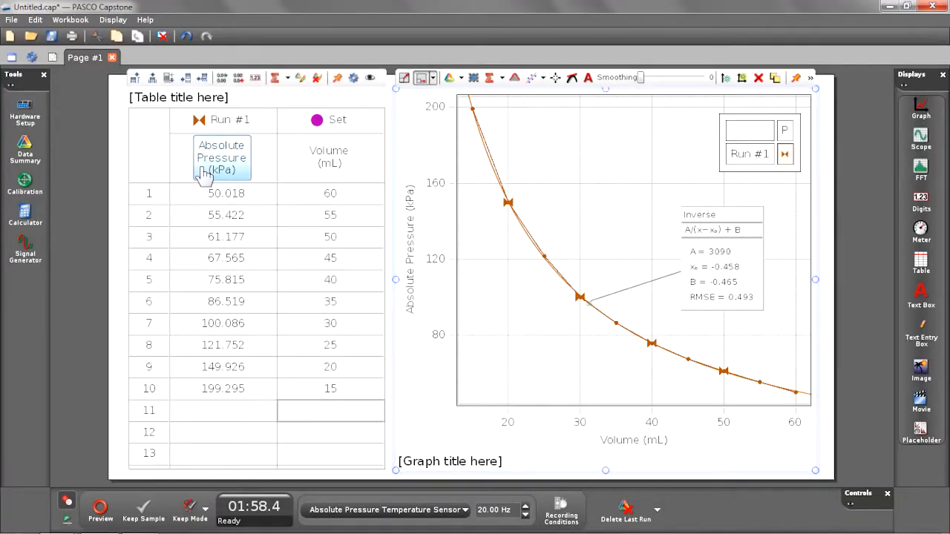
- Add a table column calculating [Volume (mL)]*[Absolute Pressure (kPa)], and show the table statistics
click(169, 79)
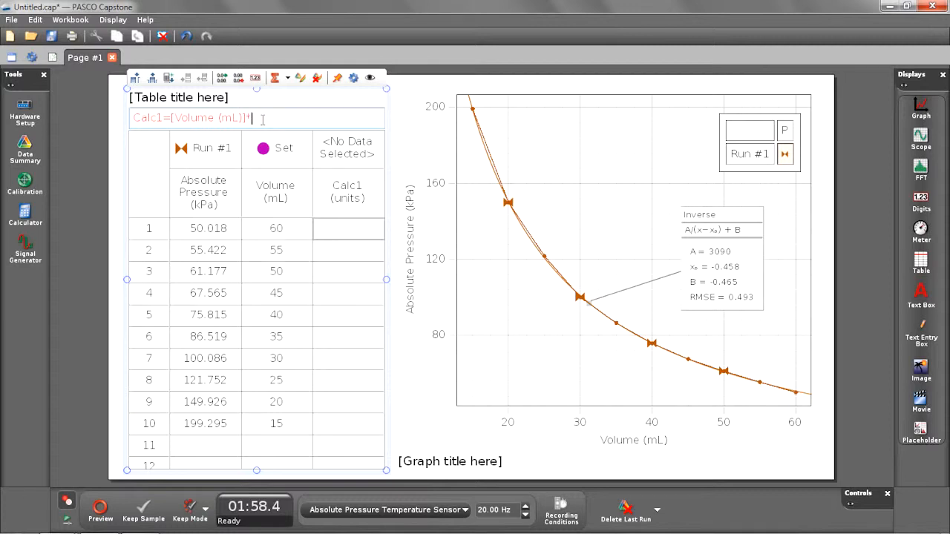
right_click(262, 120)
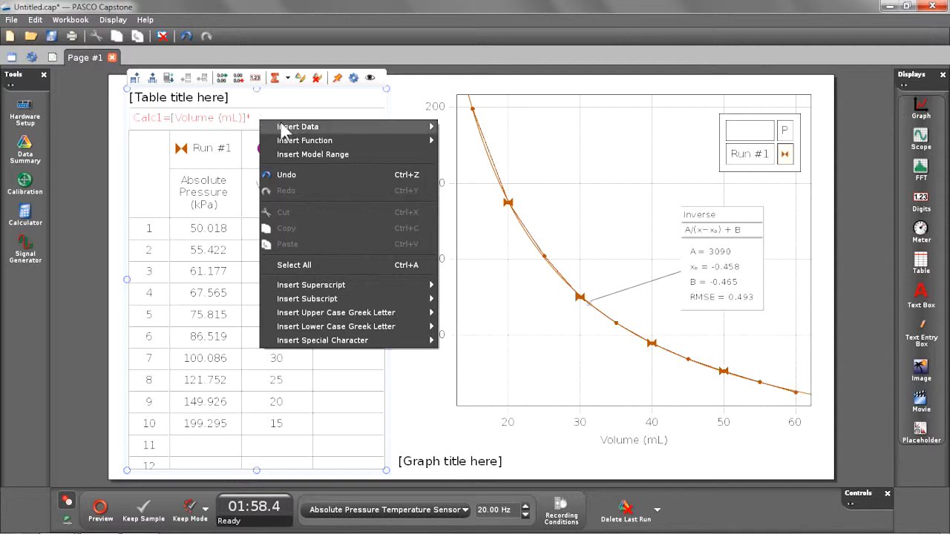
mouse_move(287, 130)
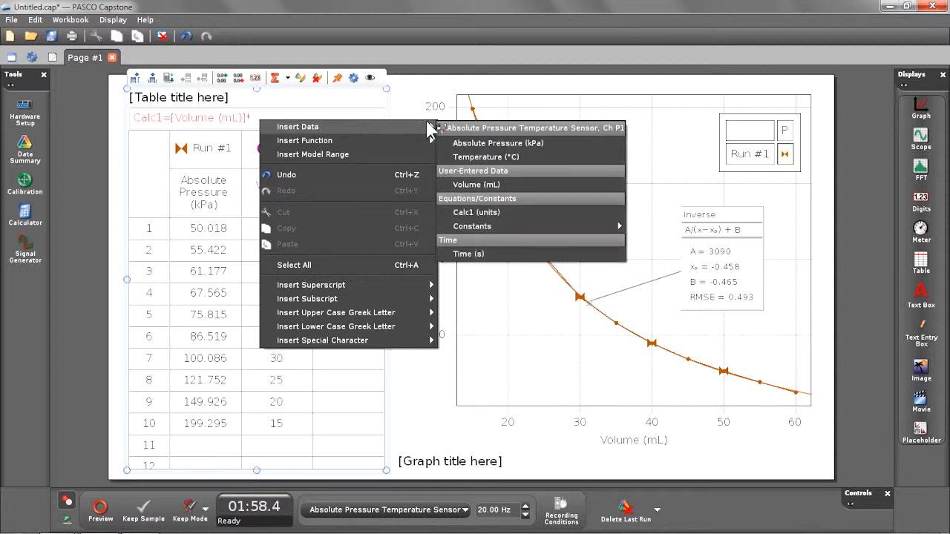
click(453, 143)
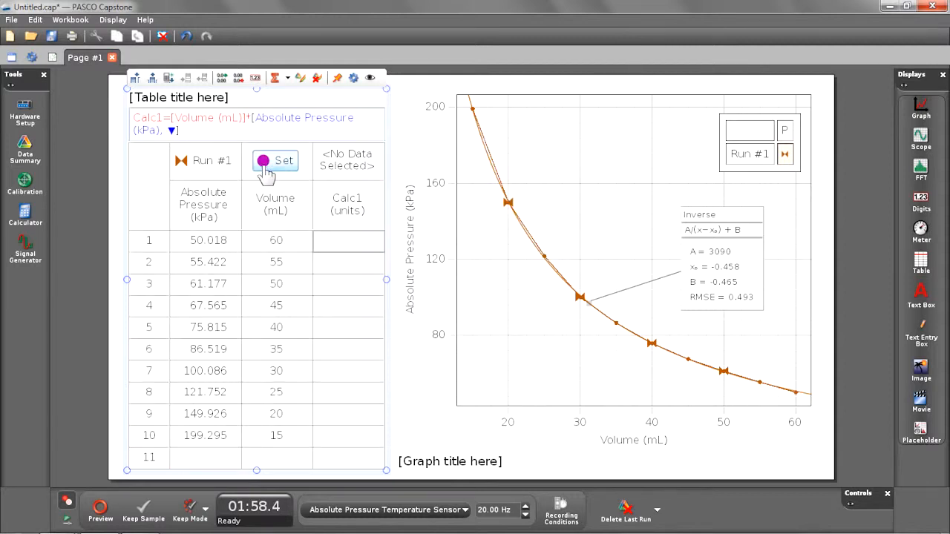
key(Return)
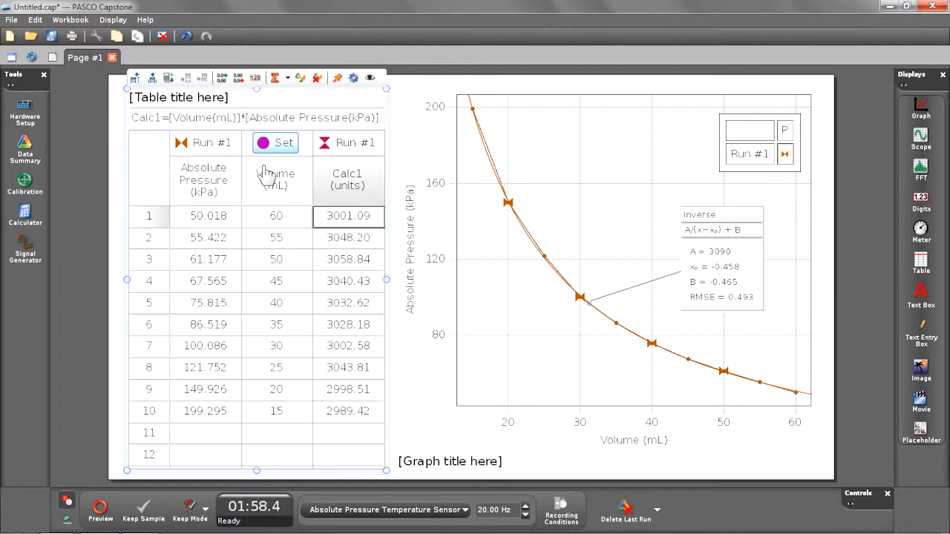
click(274, 79)
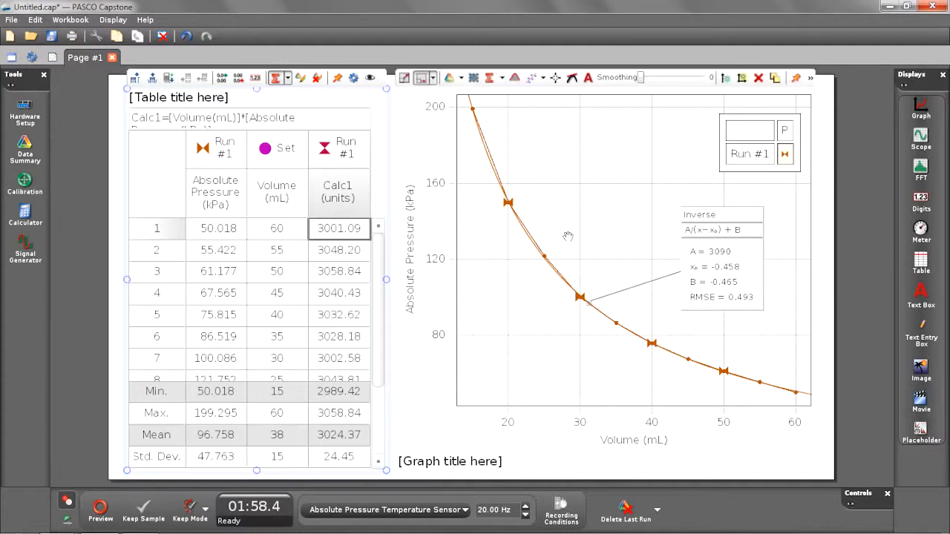
- Remove the Inverse fit from the graph and linearize the vertical axis with the 1/P QuickCalc
click(568, 236)
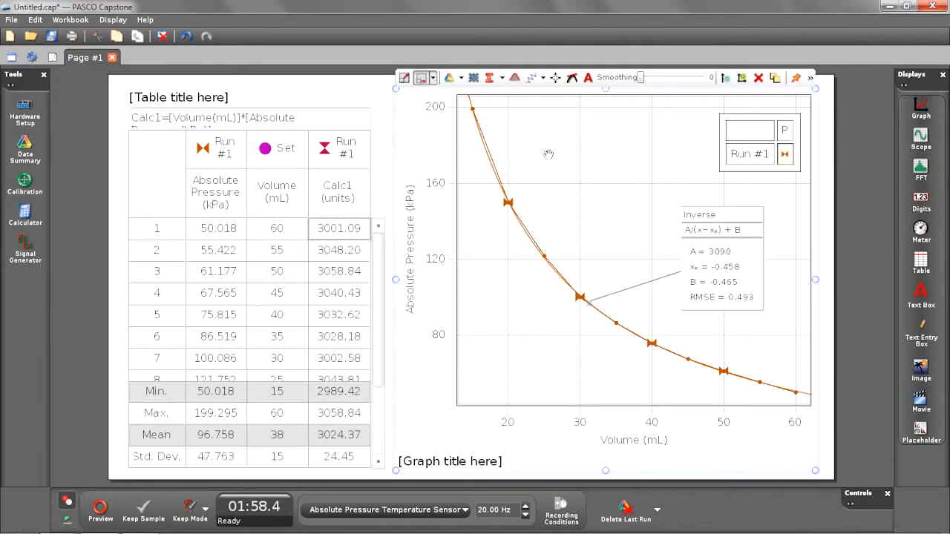
click(544, 79)
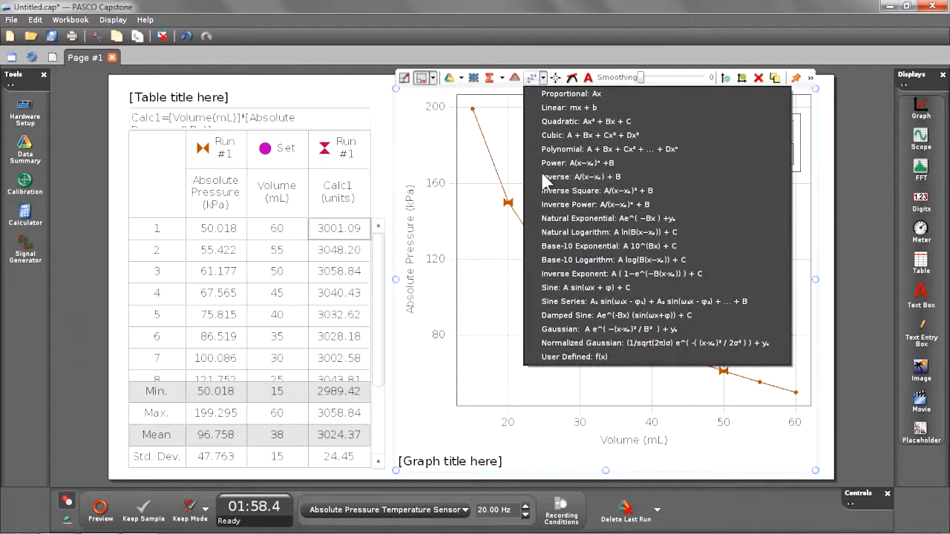
click(476, 234)
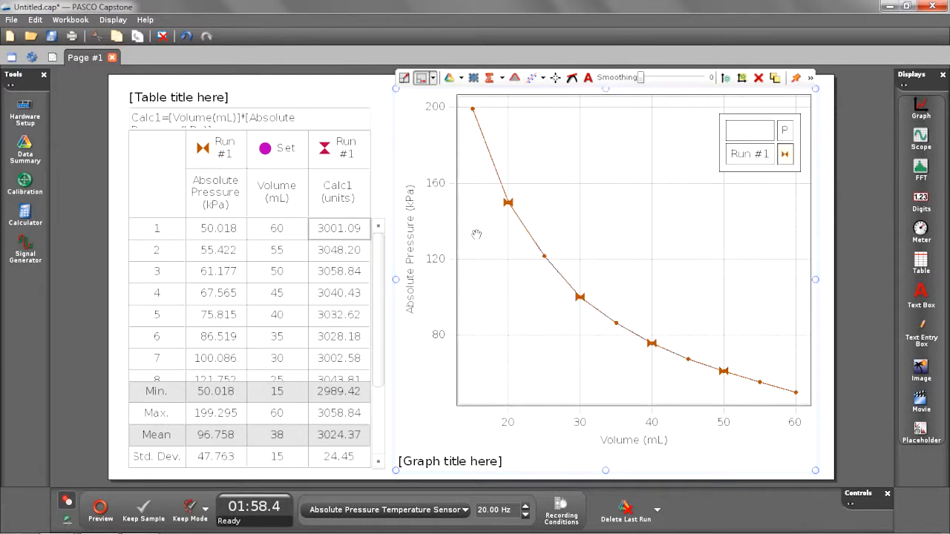
click(415, 276)
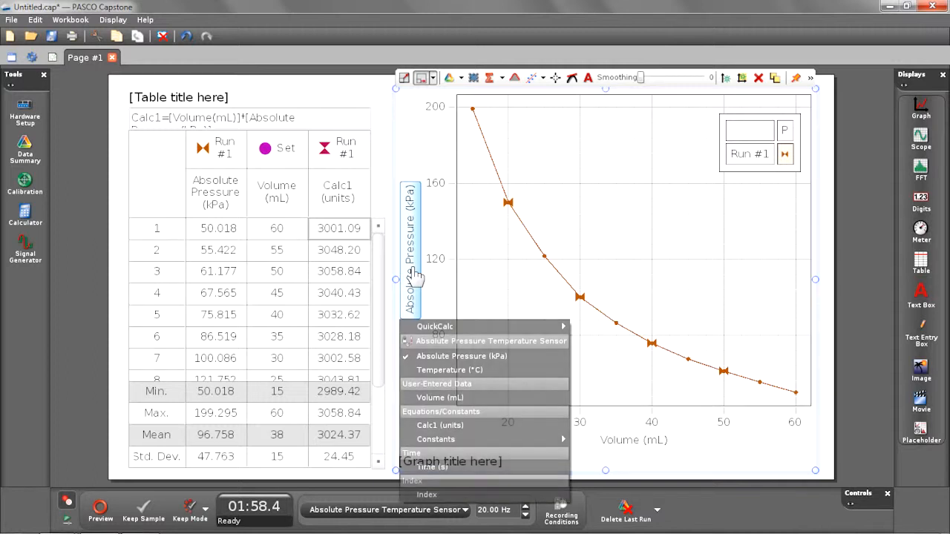
mouse_move(459, 328)
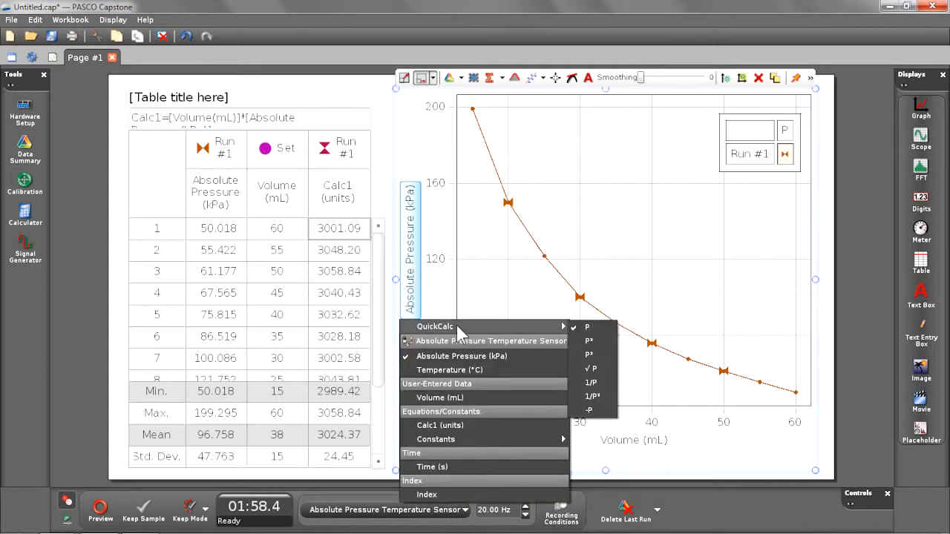
click(591, 383)
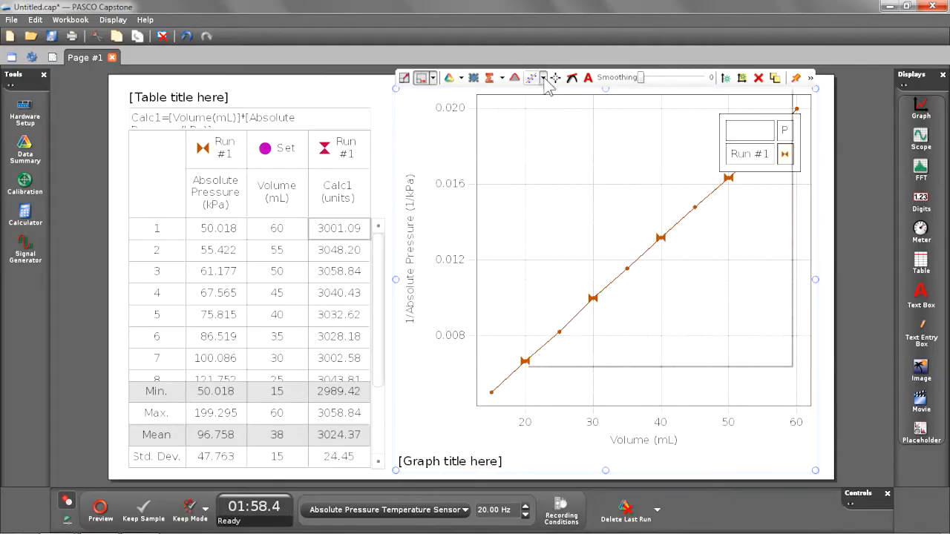
- Apply a Linear mx + b fit to the inverse pressure data and move its results box clear of the legend, below the line
click(544, 78)
click(550, 111)
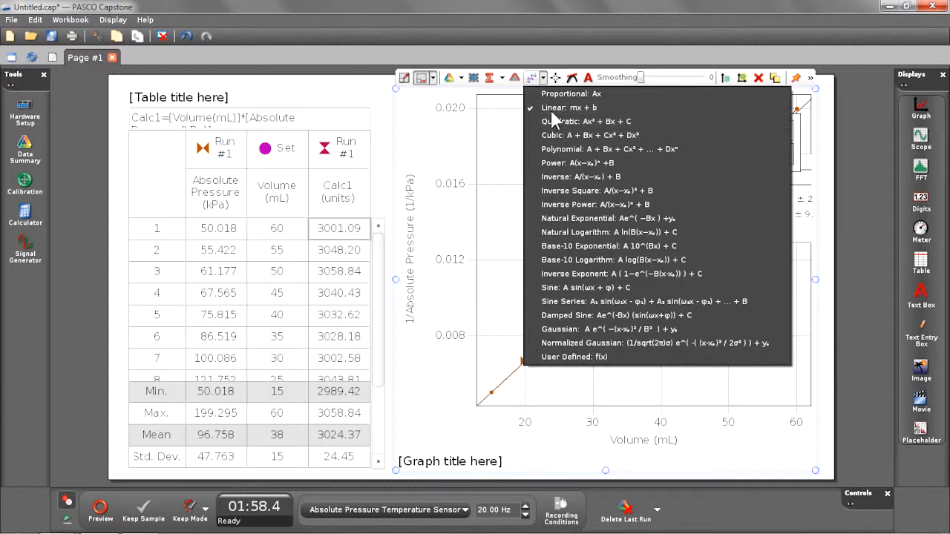
click(512, 181)
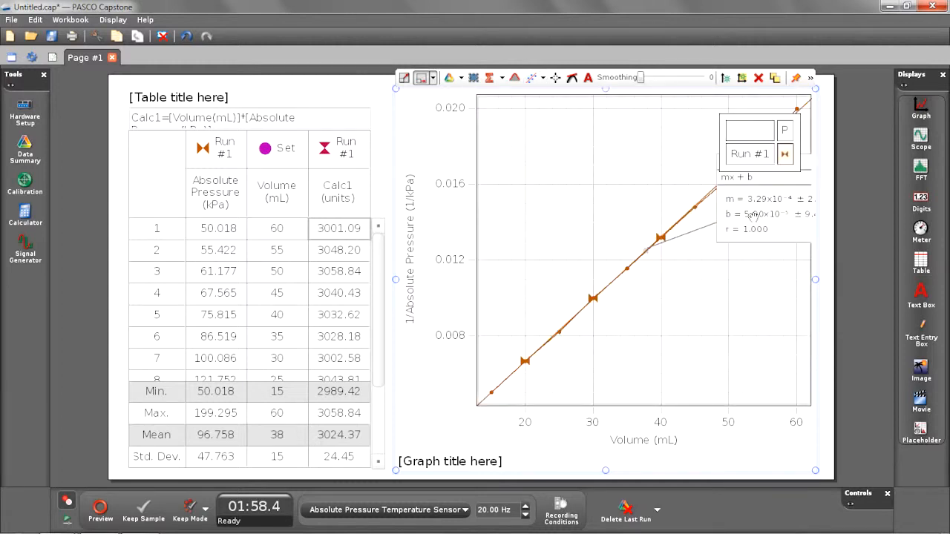
right_click(720, 213)
click(740, 220)
drag(731, 278, 688, 336)
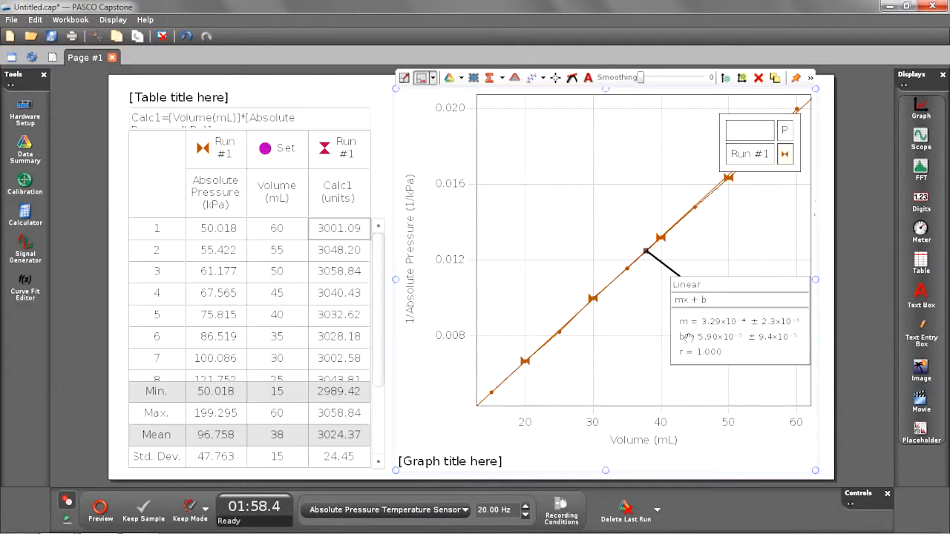